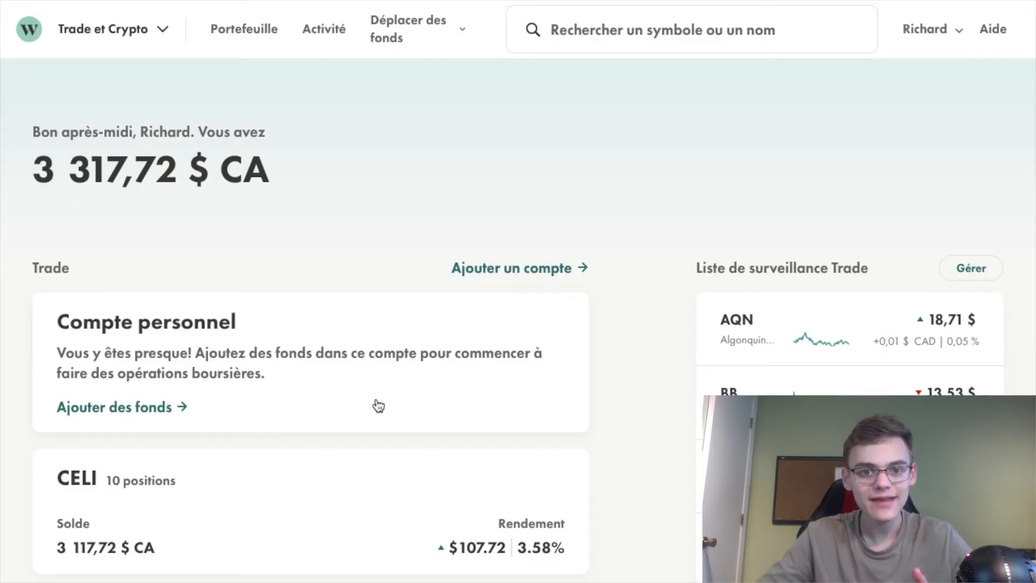
Step: View the CELI account's performance over one week, one month, three months, one year and its total history
left_click(543, 268)
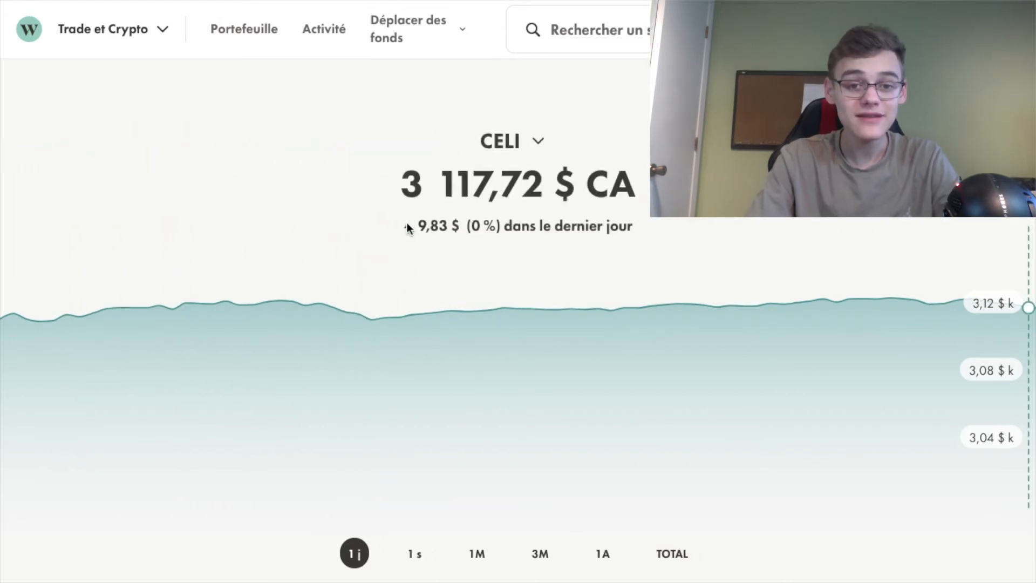
left_click(413, 554)
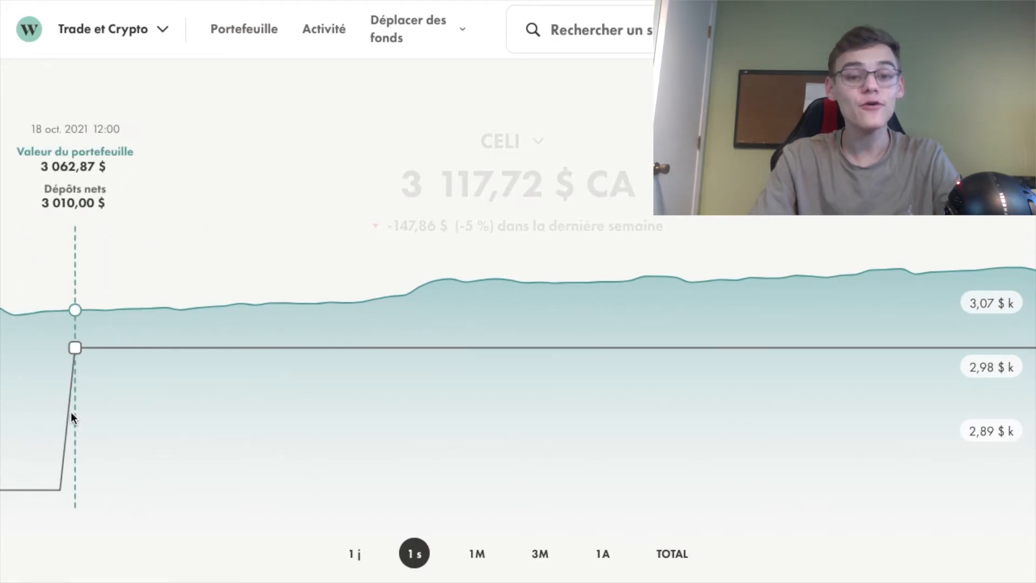
left_click(476, 553)
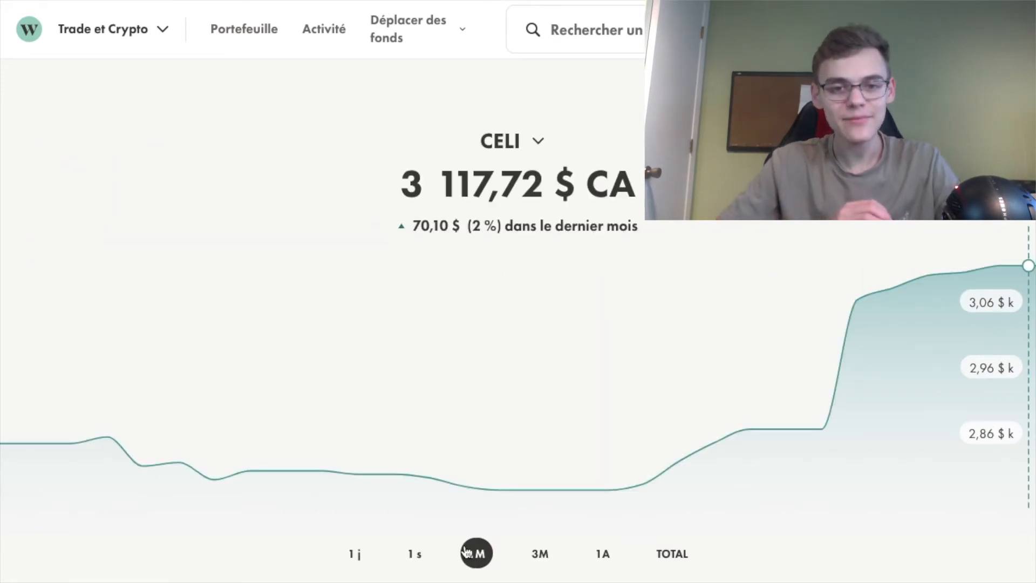
left_click(545, 556)
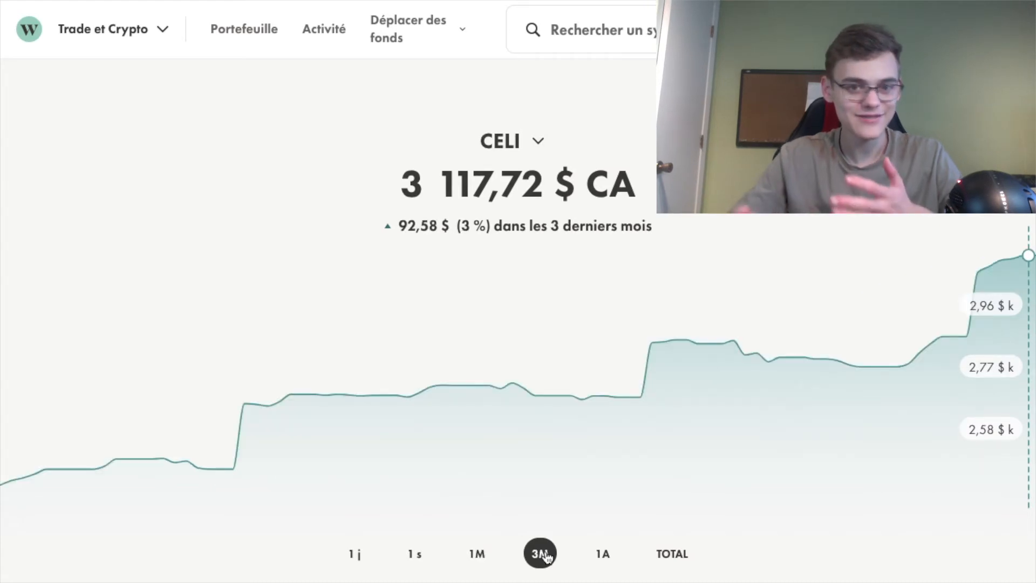
left_click(603, 553)
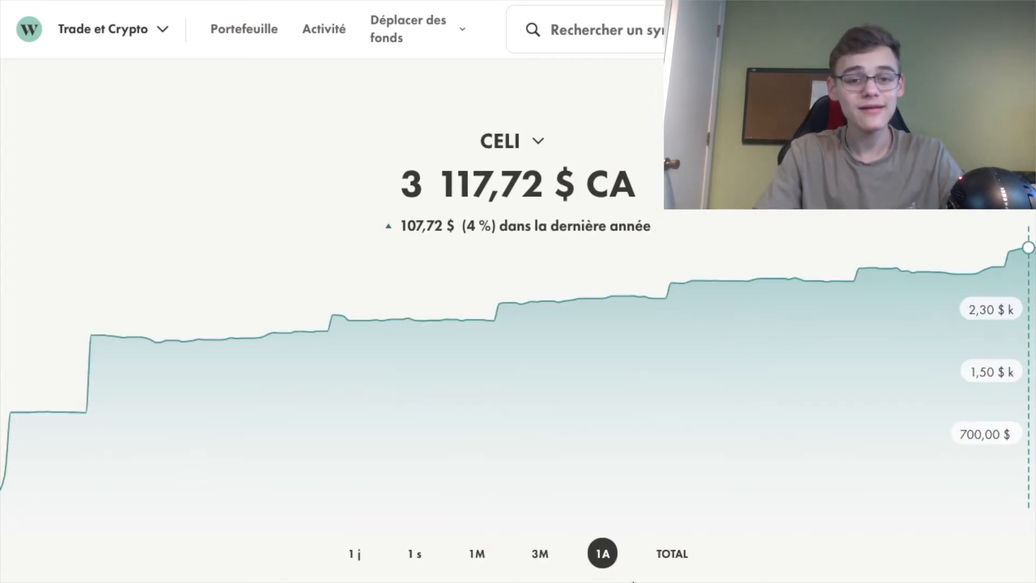
left_click(671, 552)
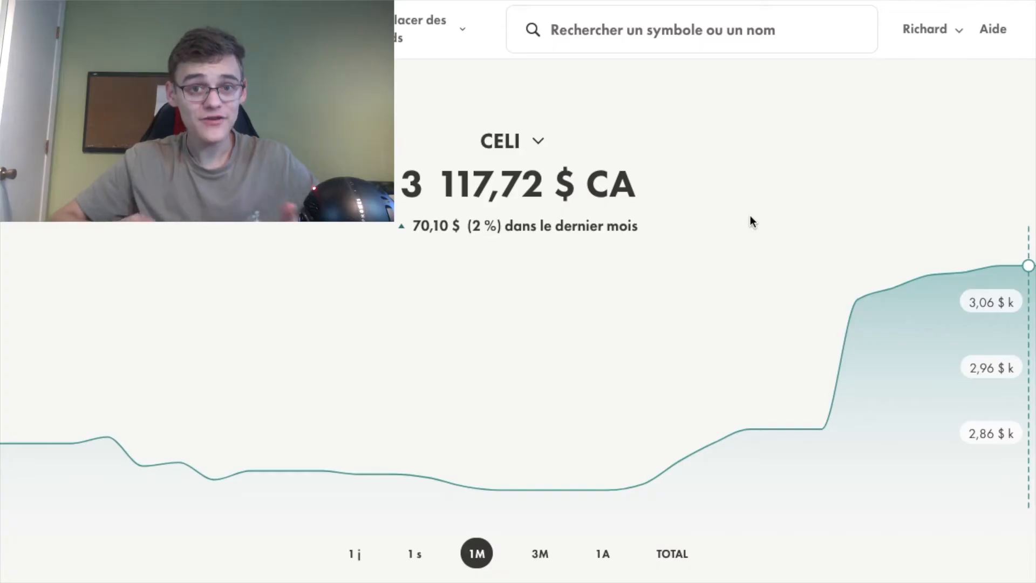
Step: Search for the symbol CP and open the Canadian Pacific Railway Ltd stock page
left_click(630, 29)
type("cana")
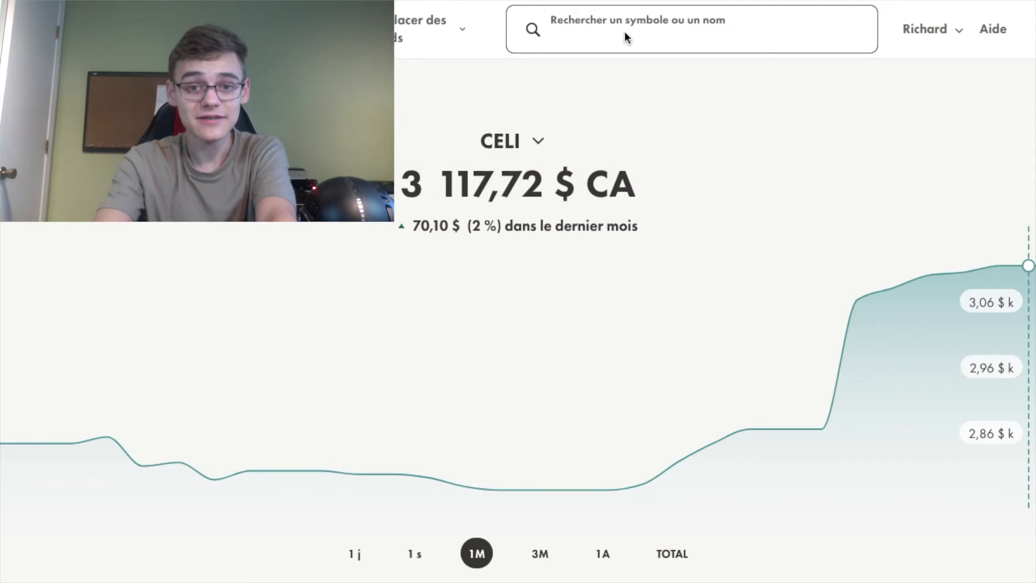
left_click(624, 33)
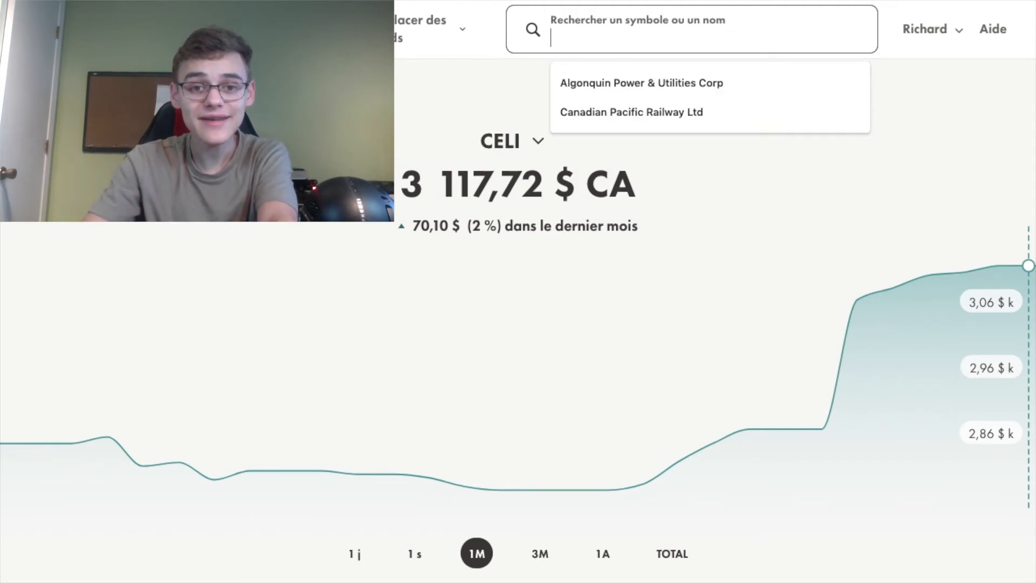
type("CP")
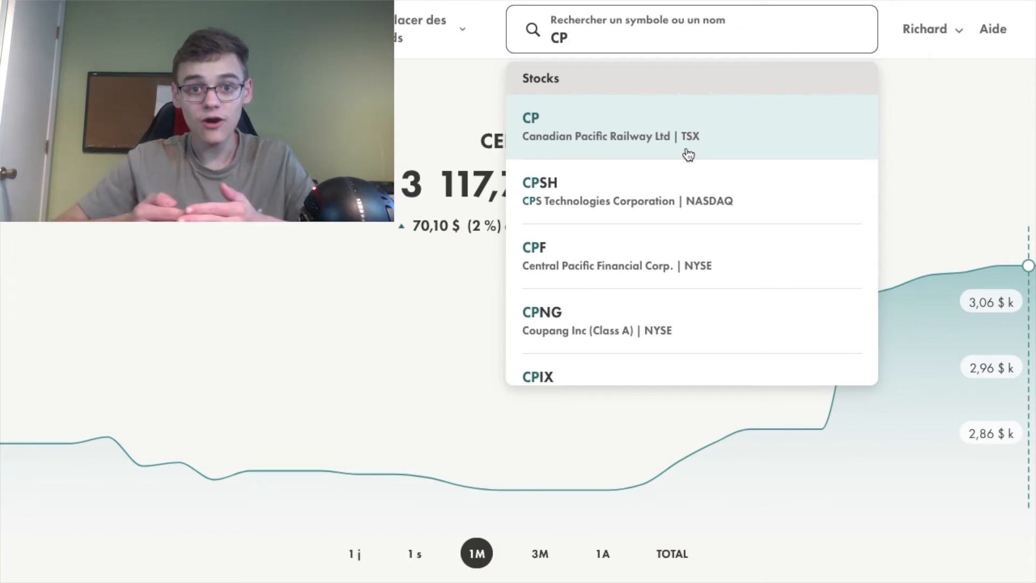
left_click(669, 138)
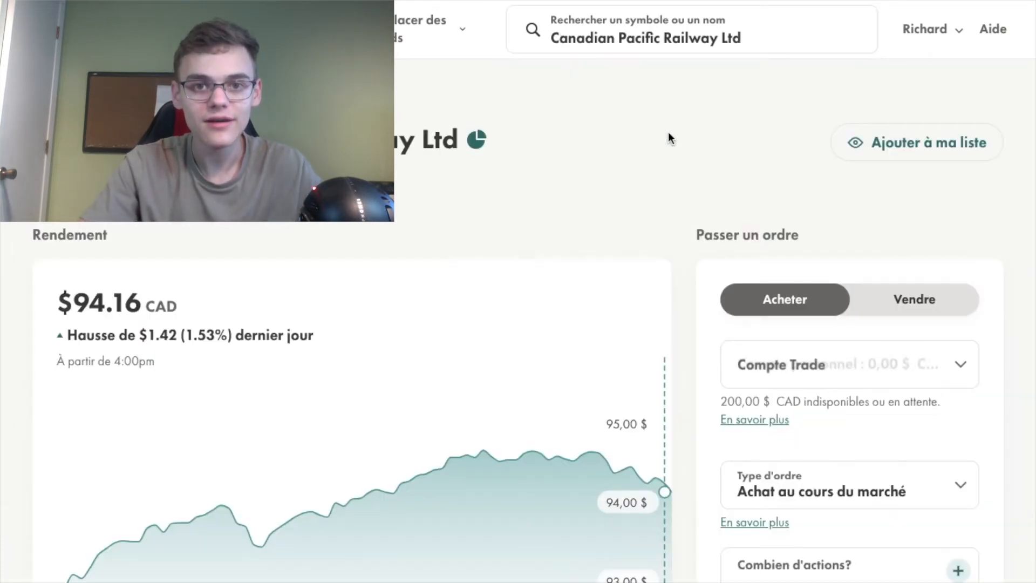
Step: Examine CP's share price and currency, and view its chart over one week, one month, three months and five years
scroll(575, 361, "down", 1)
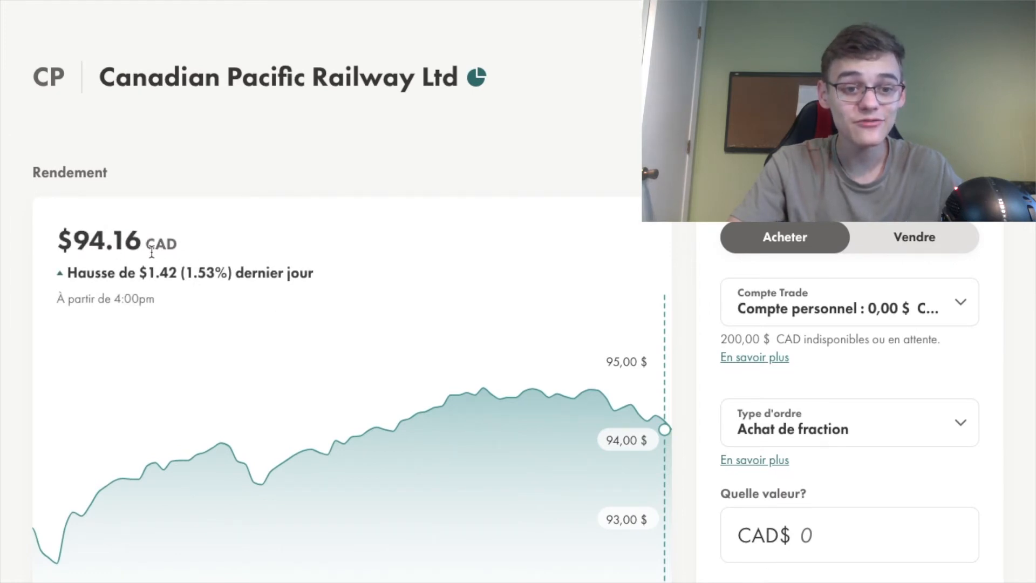
left_click_drag(146, 241, 177, 243)
scroll(177, 242, "down", 2)
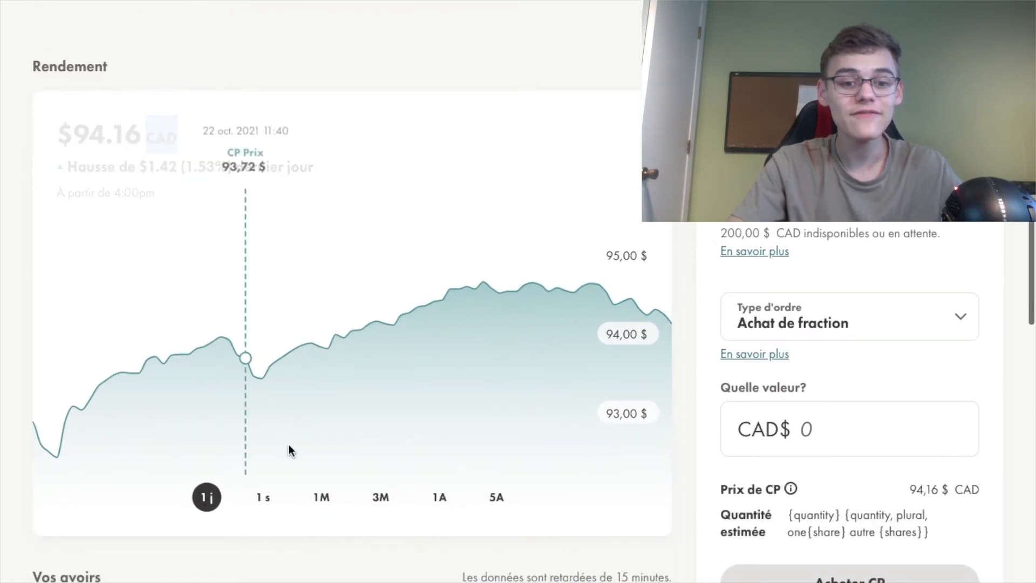
left_click(263, 497)
left_click(322, 496)
left_click(381, 497)
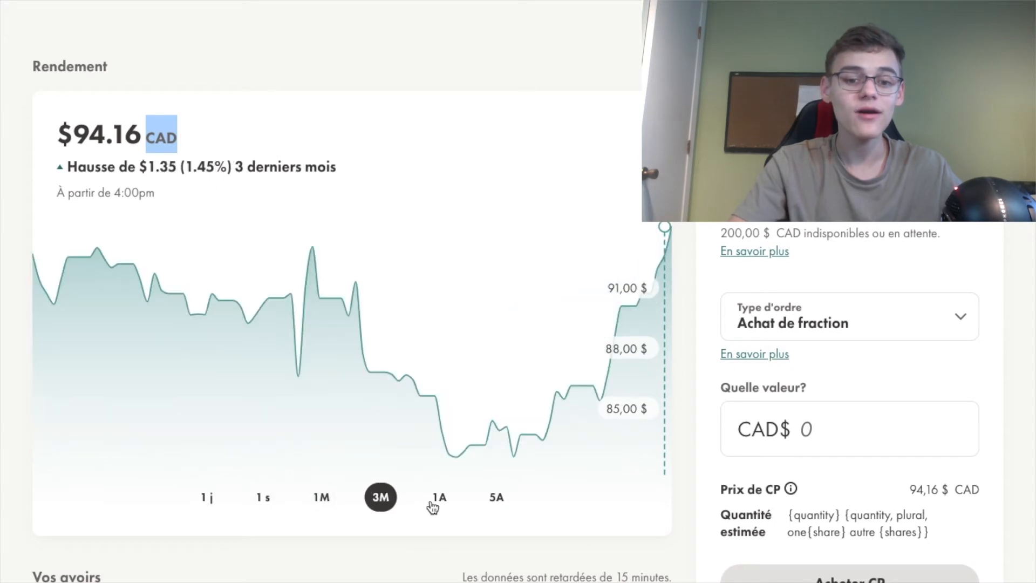
left_click(496, 497)
Step: Review the CELI holdings, market details and company description for Canadian Pacific Railway
scroll(496, 499, "down", 5)
scroll(303, 225, "down", 6)
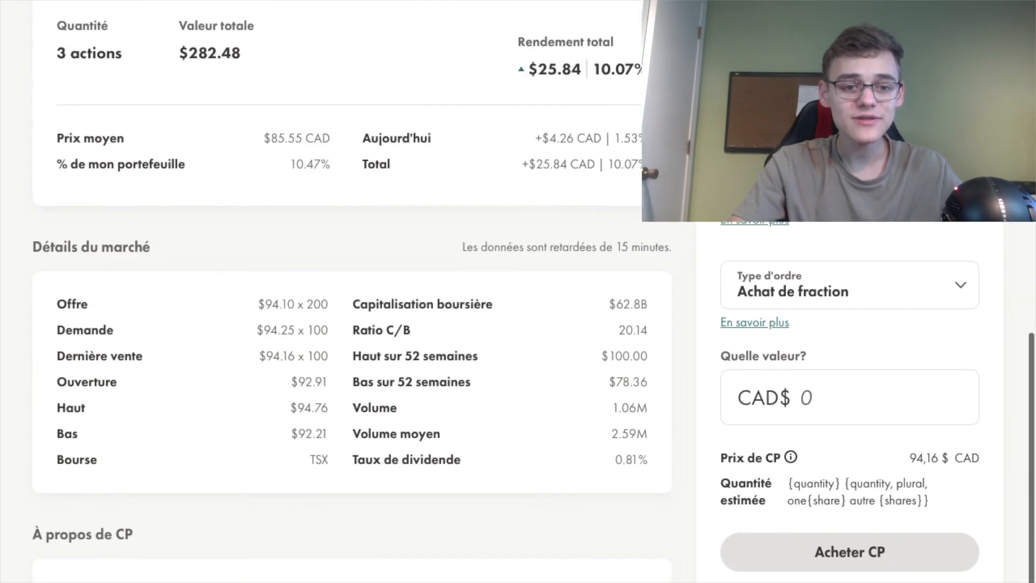
scroll(370, 353, "down", 2)
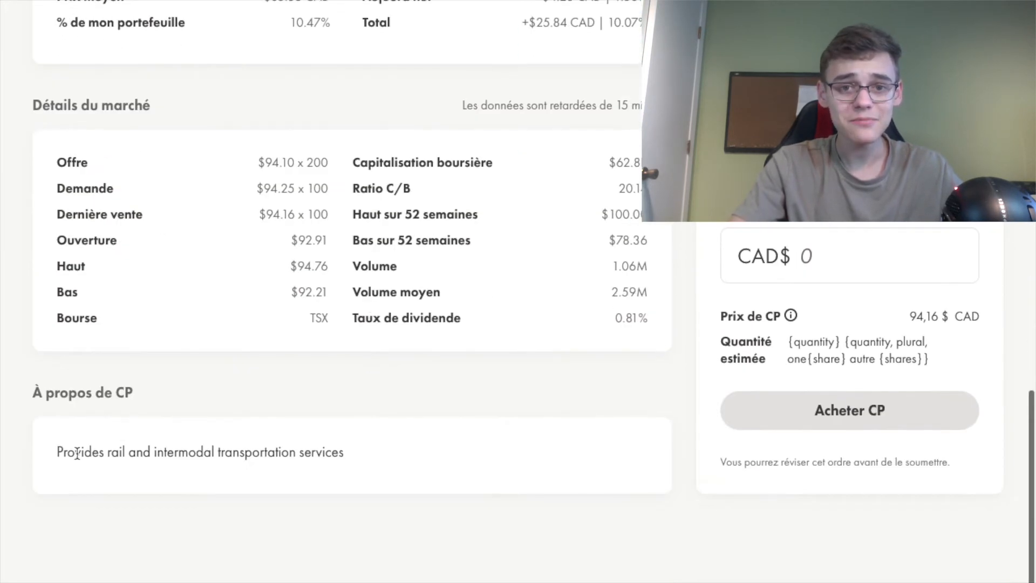
scroll(421, 373, "up", 7)
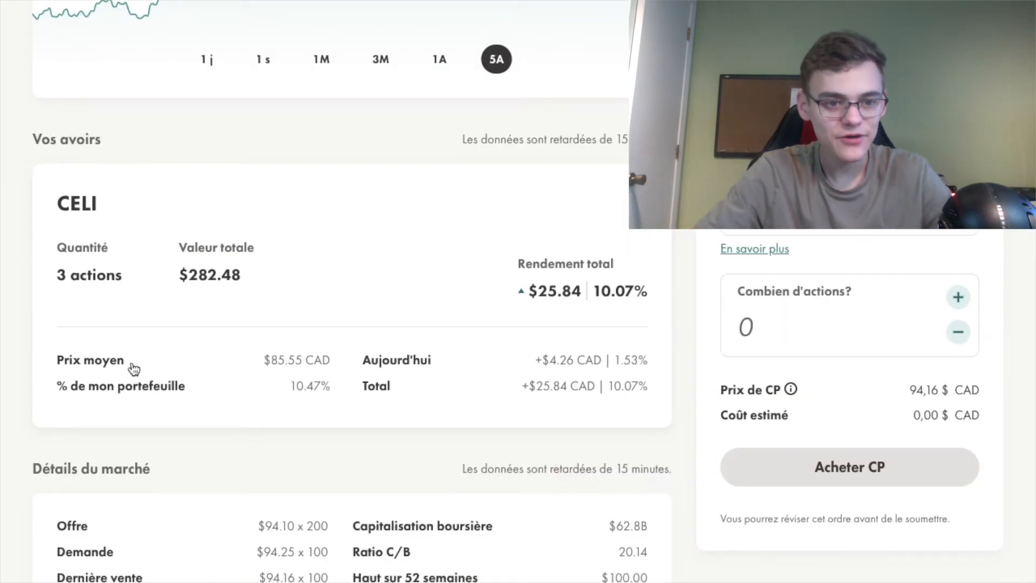
scroll(124, 372, "up", 1)
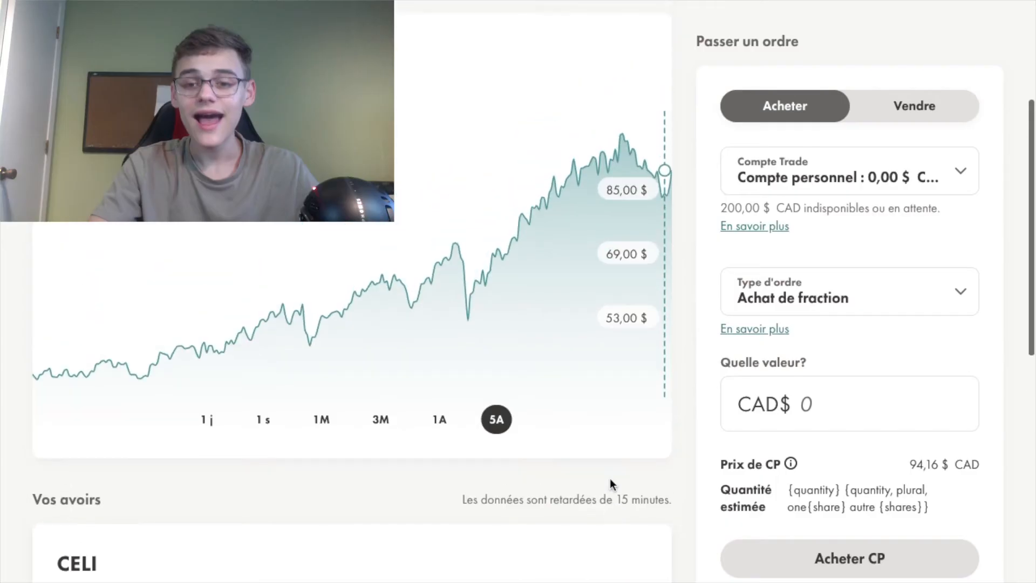
scroll(611, 485, "up", 4)
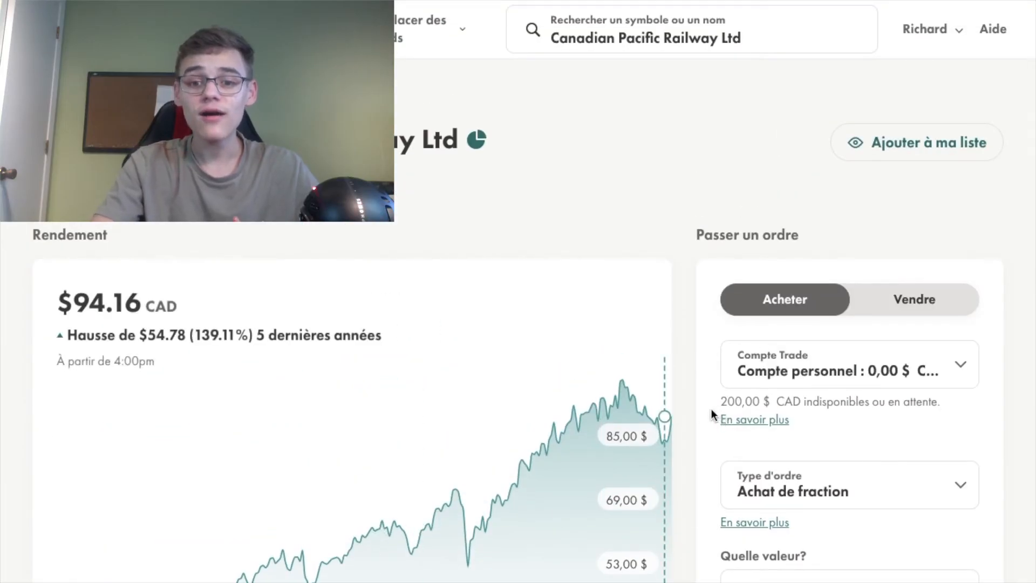
Step: Check the sell form for CP and set the order to buy with the CELI account
left_click(897, 300)
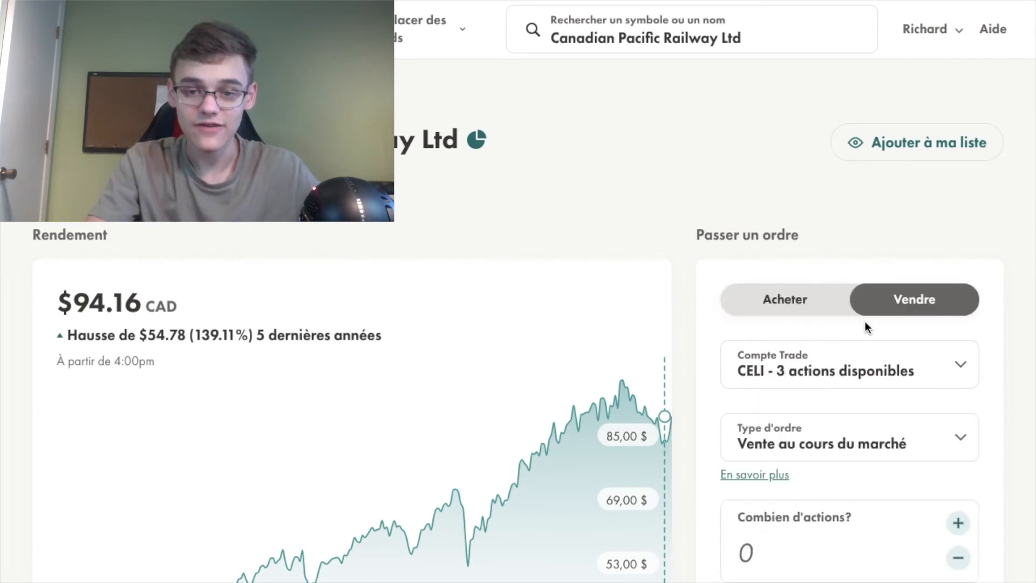
left_click(789, 302)
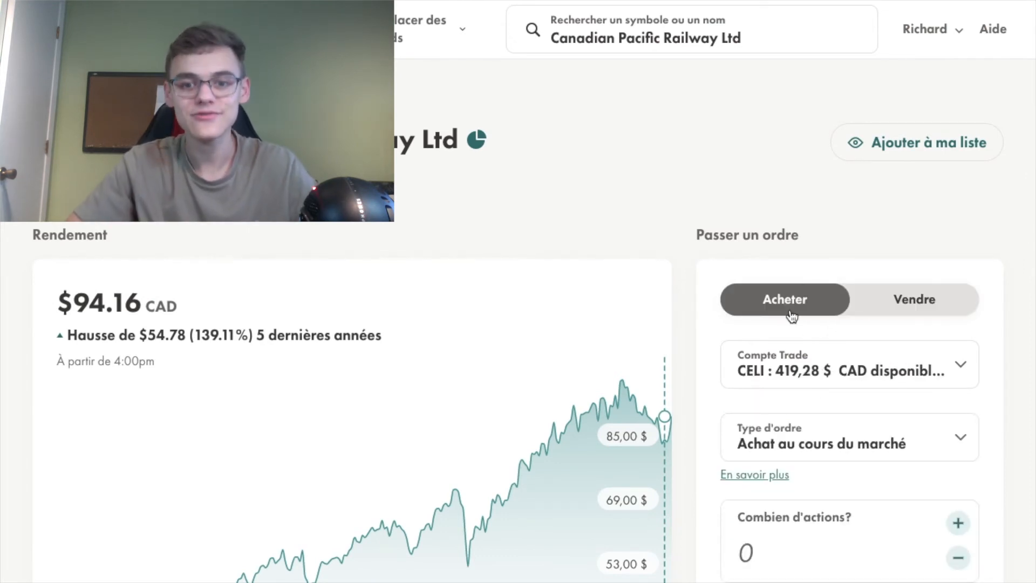
scroll(792, 315, "down", 2)
left_click(830, 288)
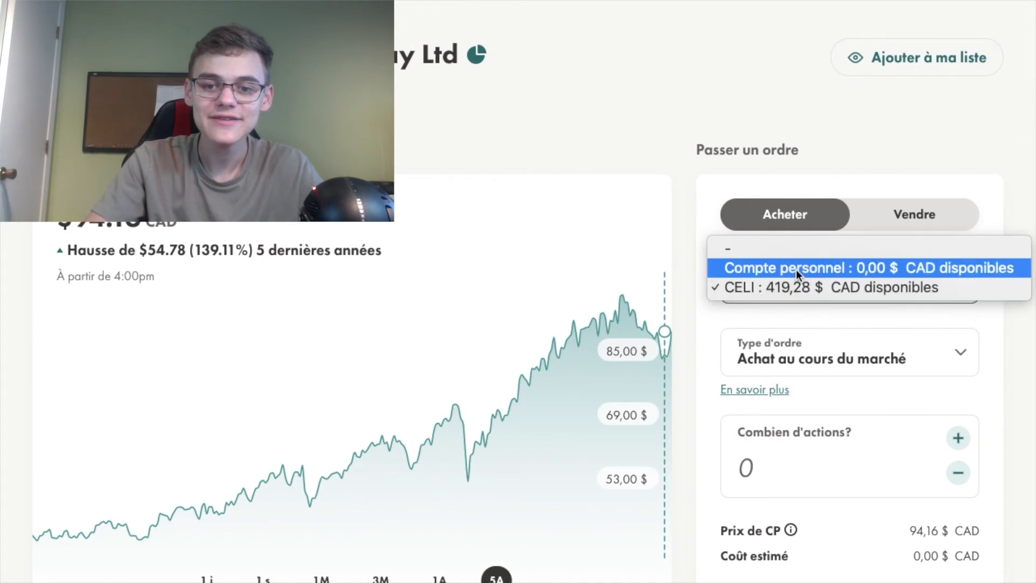
left_click(798, 285)
Step: Look at the order types offered for buying and for selling CP shares
scroll(853, 274, "down", 1)
left_click(827, 302)
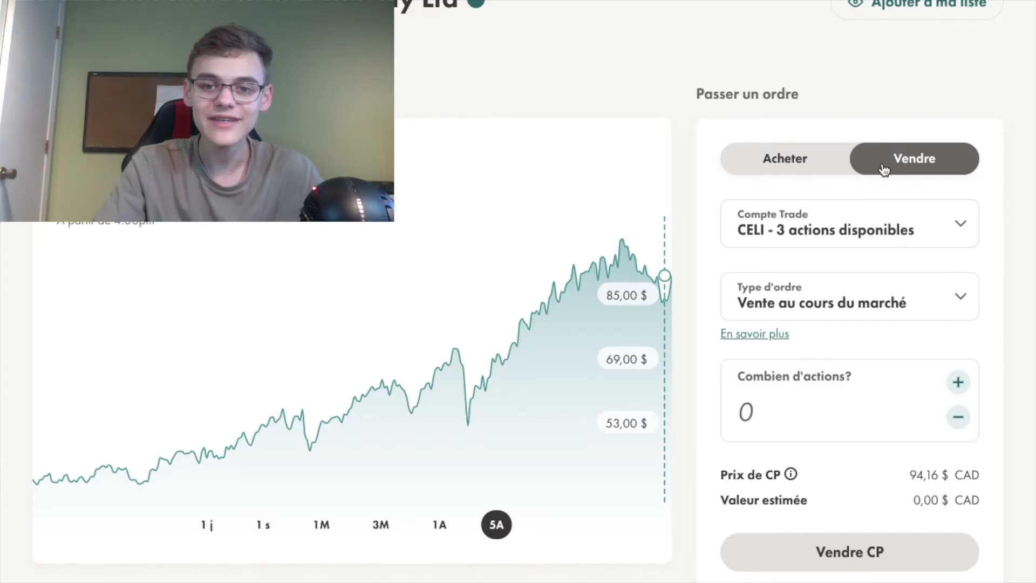
left_click(812, 290)
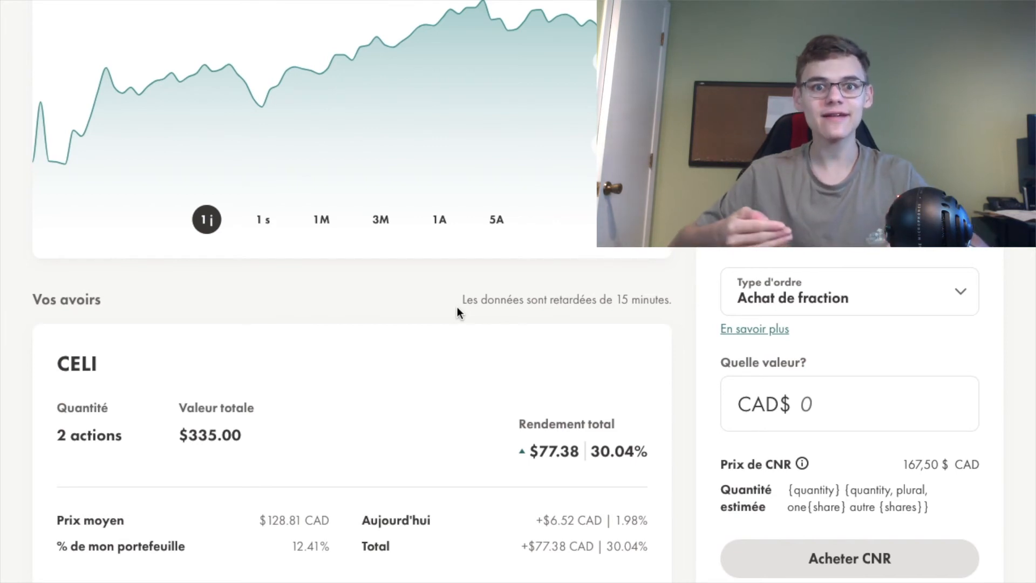
Step: Highlight the data delay notice above the CNR holdings
left_click_drag(462, 302, 664, 305)
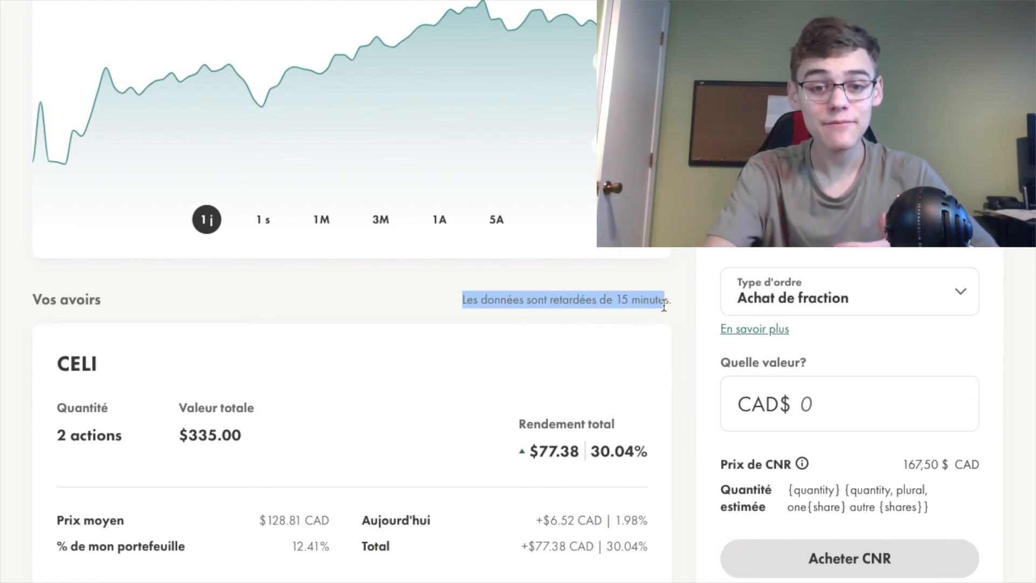